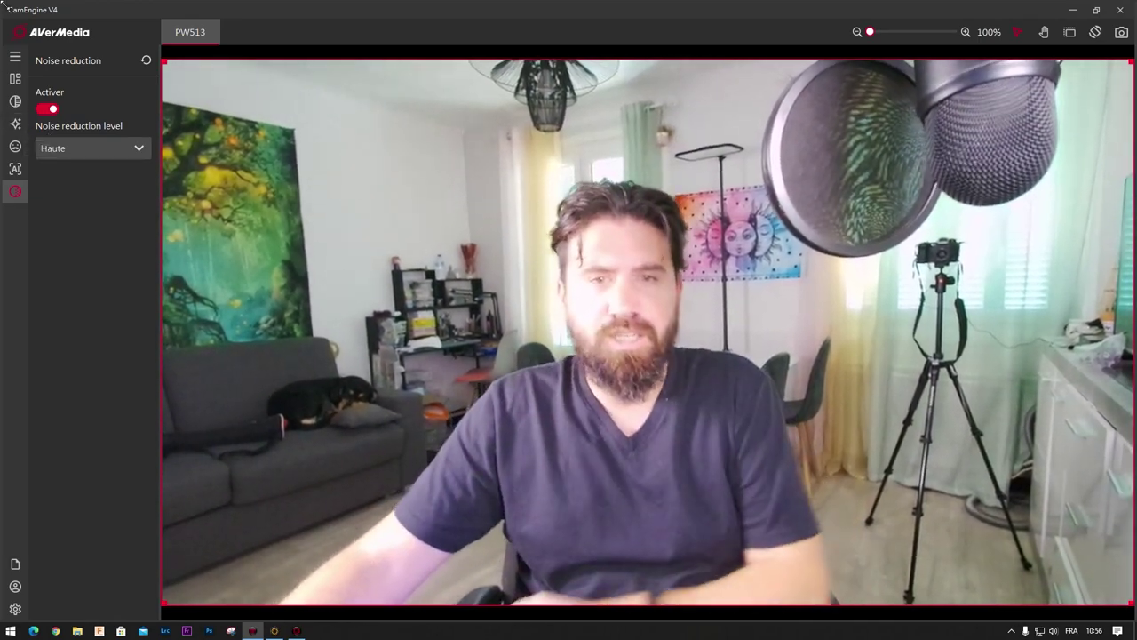
Set the live camera image's brightness to 46 and its saturation to 40.
left_click(15, 103)
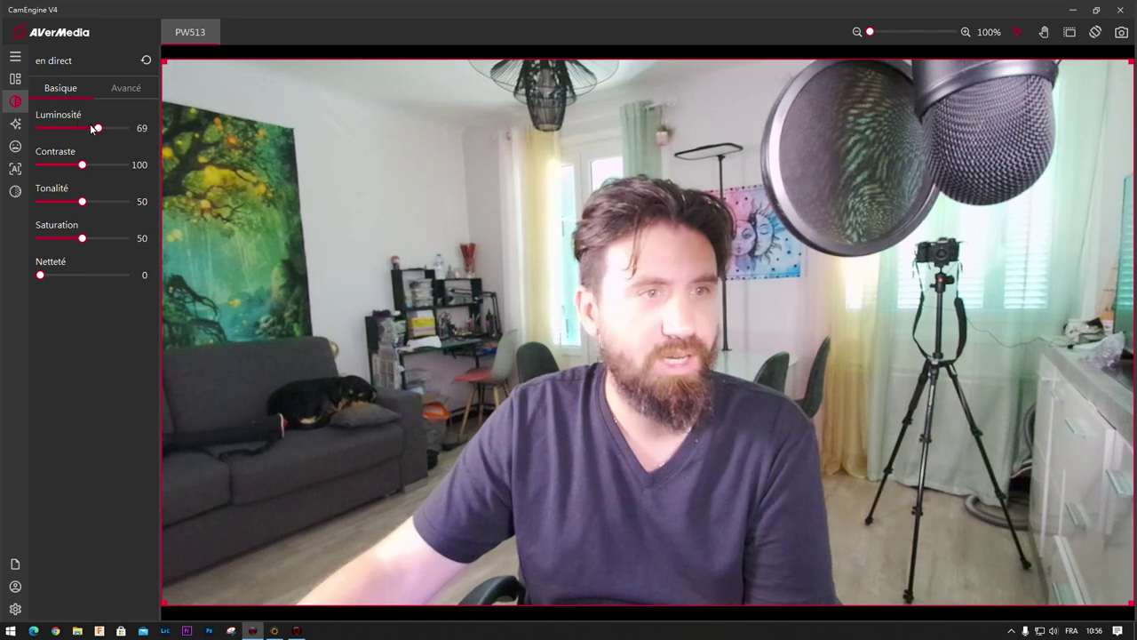
left_click_drag(98, 129, 78, 129)
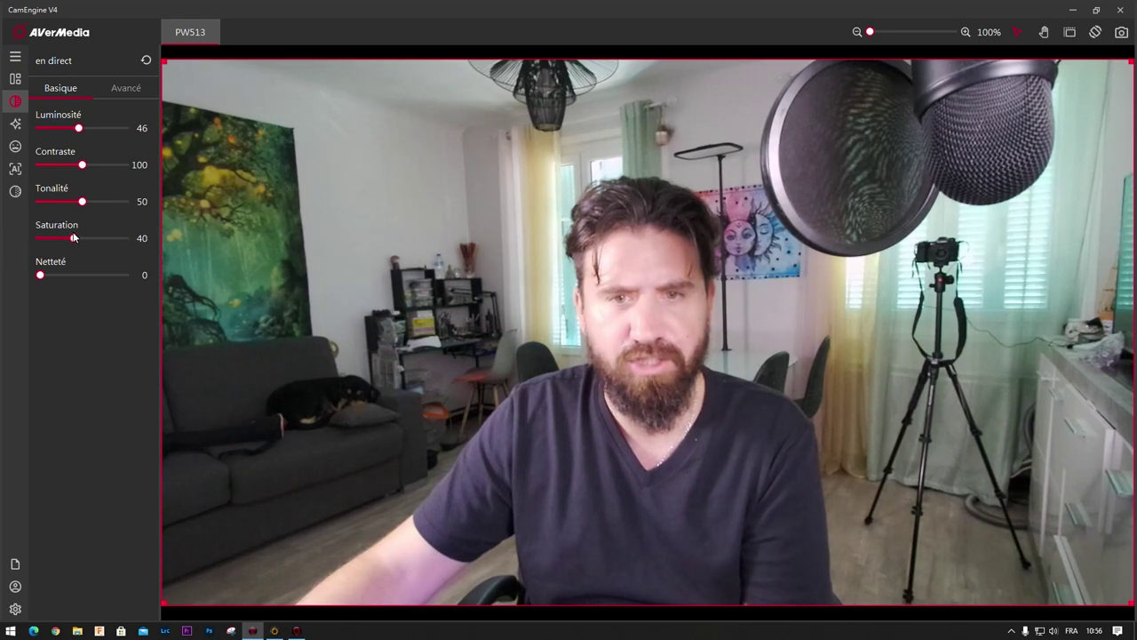
Set the camera's noise reduction level to Moyen.
left_click(18, 173)
left_click(13, 191)
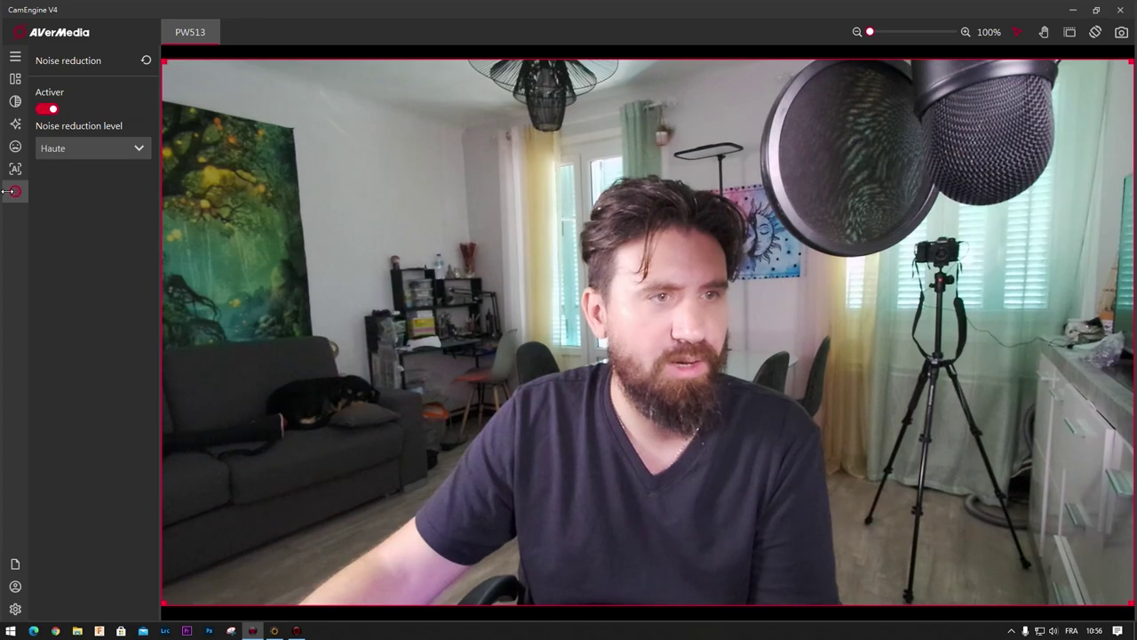
left_click(96, 148)
left_click(75, 187)
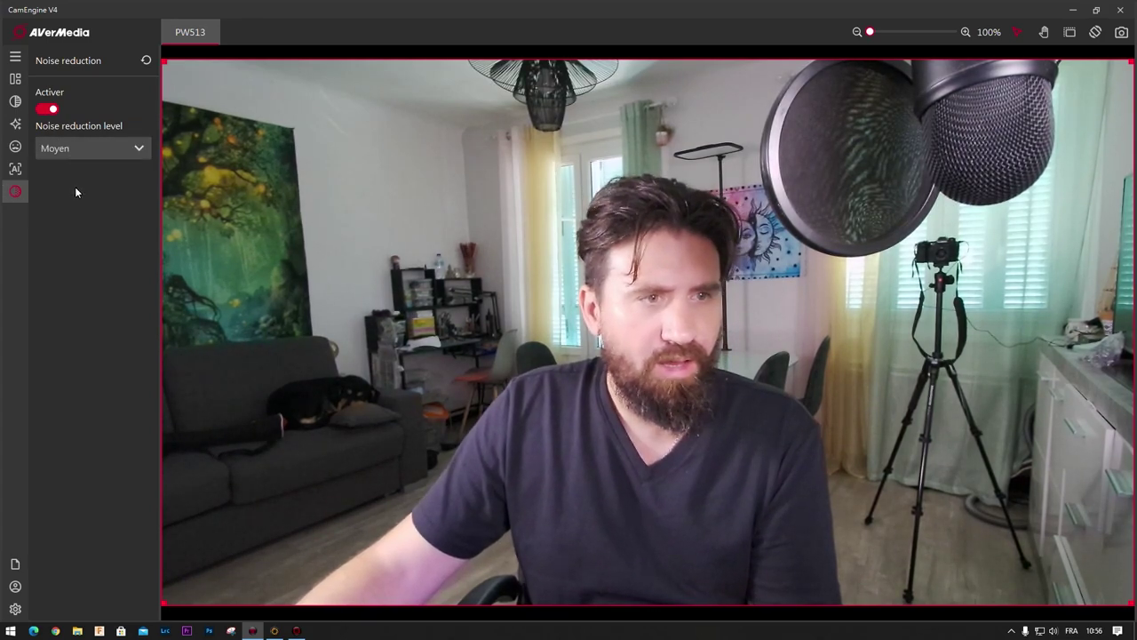
Set the live camera image's contrast to 56.
left_click(15, 102)
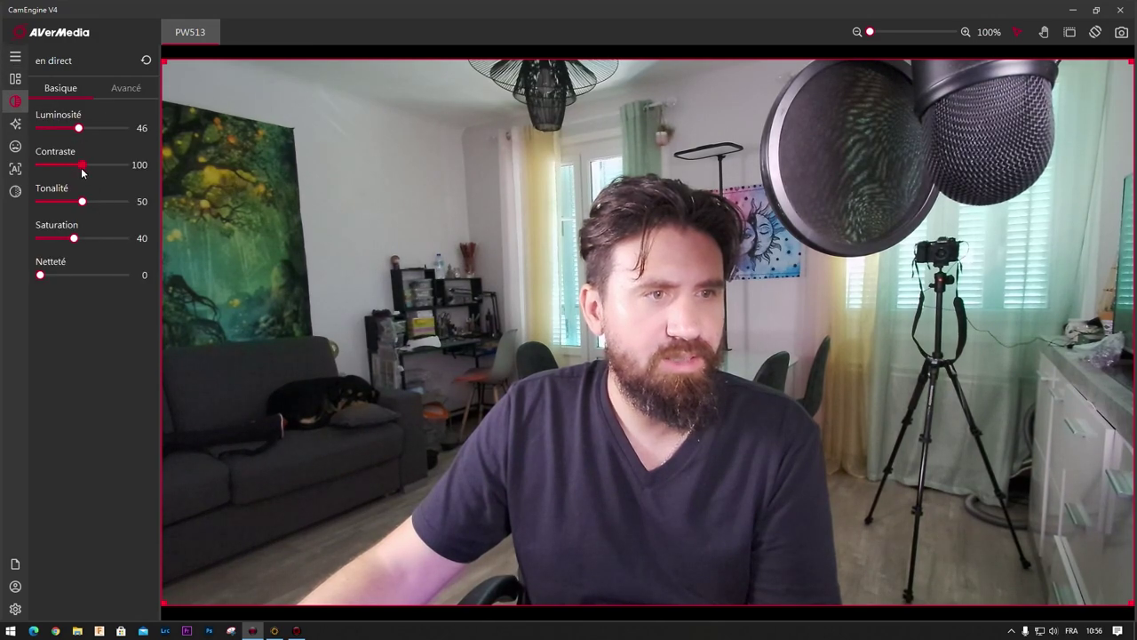
mouse_move(83, 170)
left_mouse_down()
mouse_move(72, 169)
mouse_move(84, 168)
left_mouse_up()
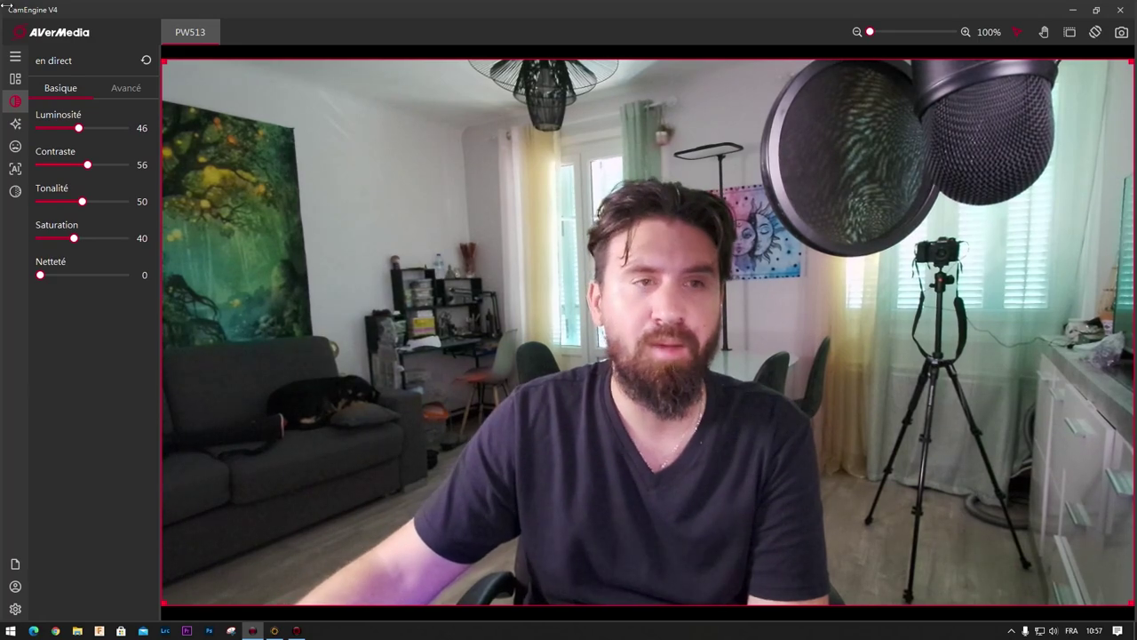
Shrink the camera image into the lower-right corner of the canvas and enlarge it back to full frame, twice.
left_click_drag(190, 74, 864, 447)
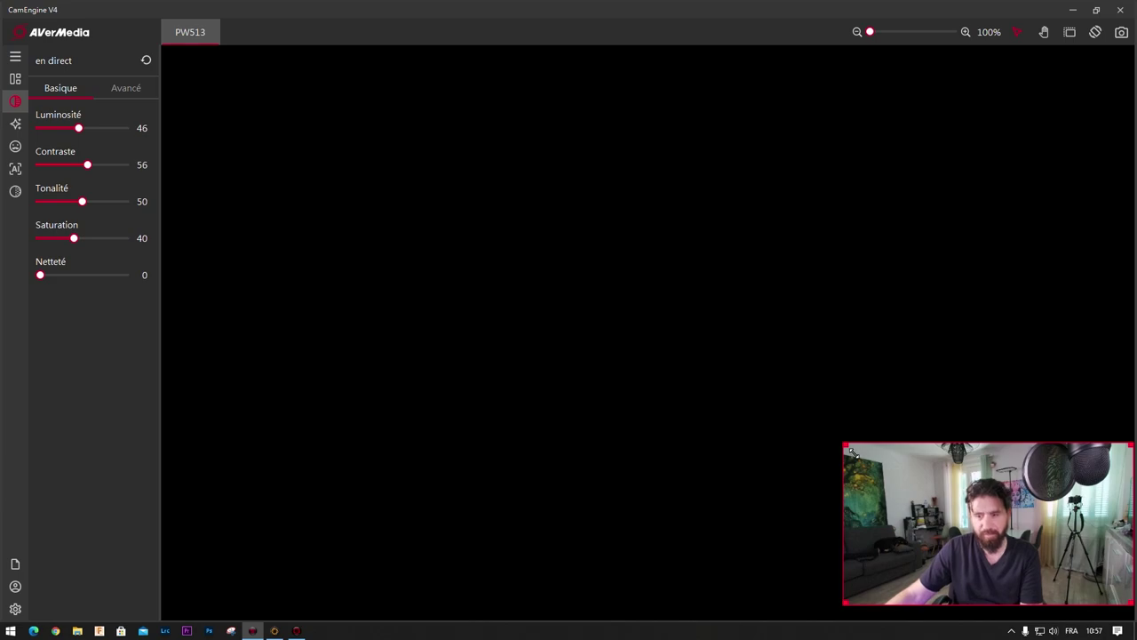
left_click_drag(851, 452, 192, 40)
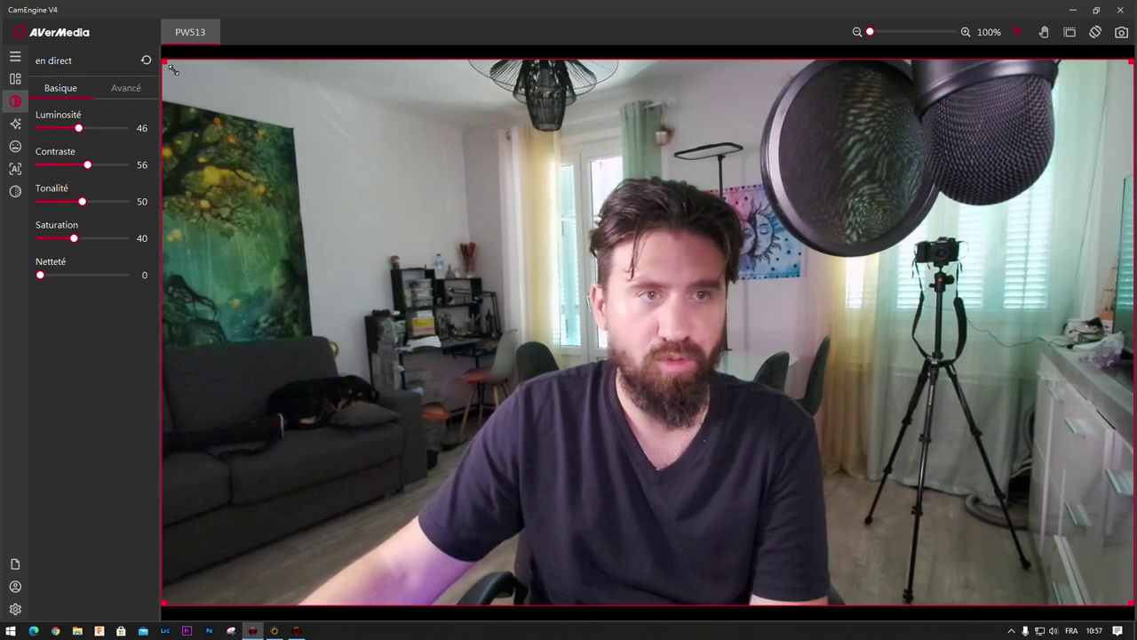
left_click_drag(162, 61, 860, 453)
left_click_drag(1045, 459, 1064, 465)
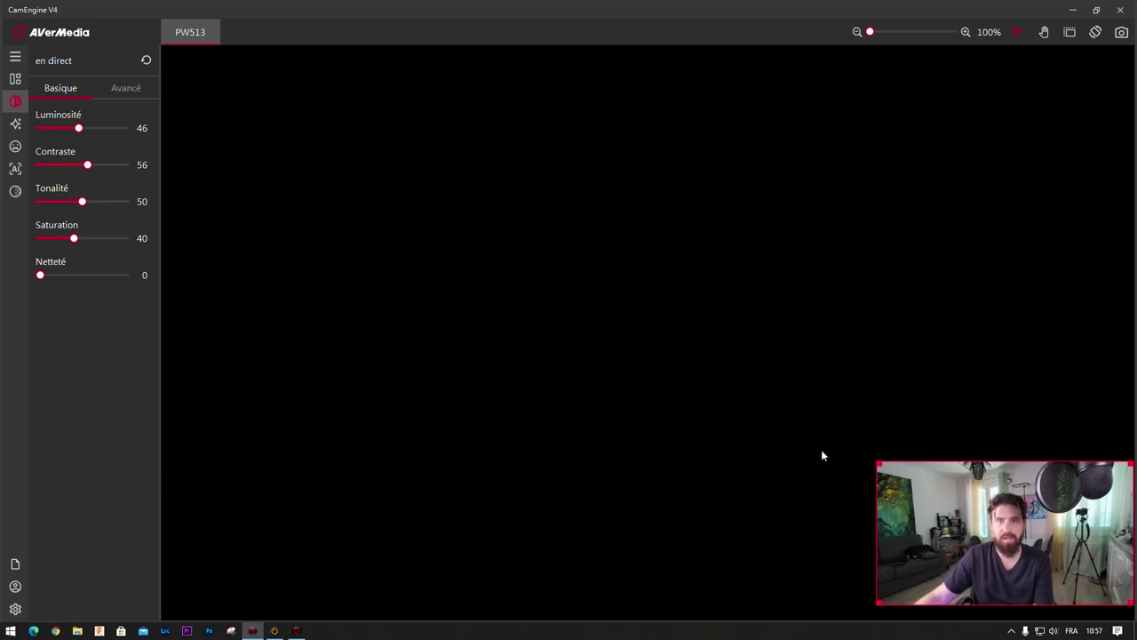
left_click_drag(878, 463, 203, 38)
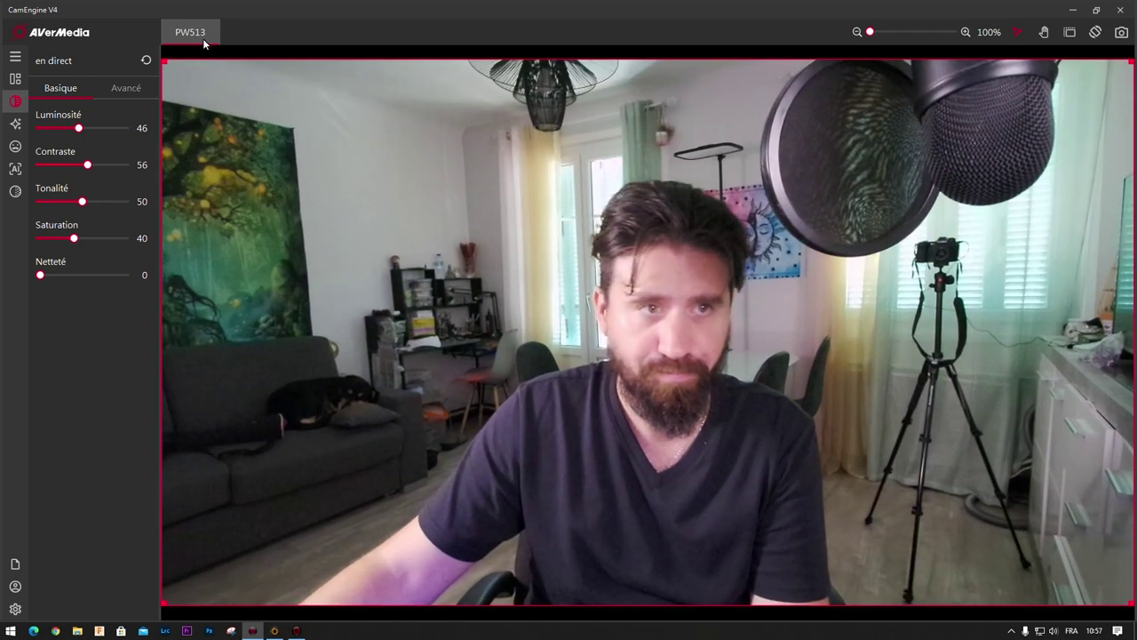
Enable ePTZ for the camera and set the framing to the automatic adjustment mode.
left_click(14, 170)
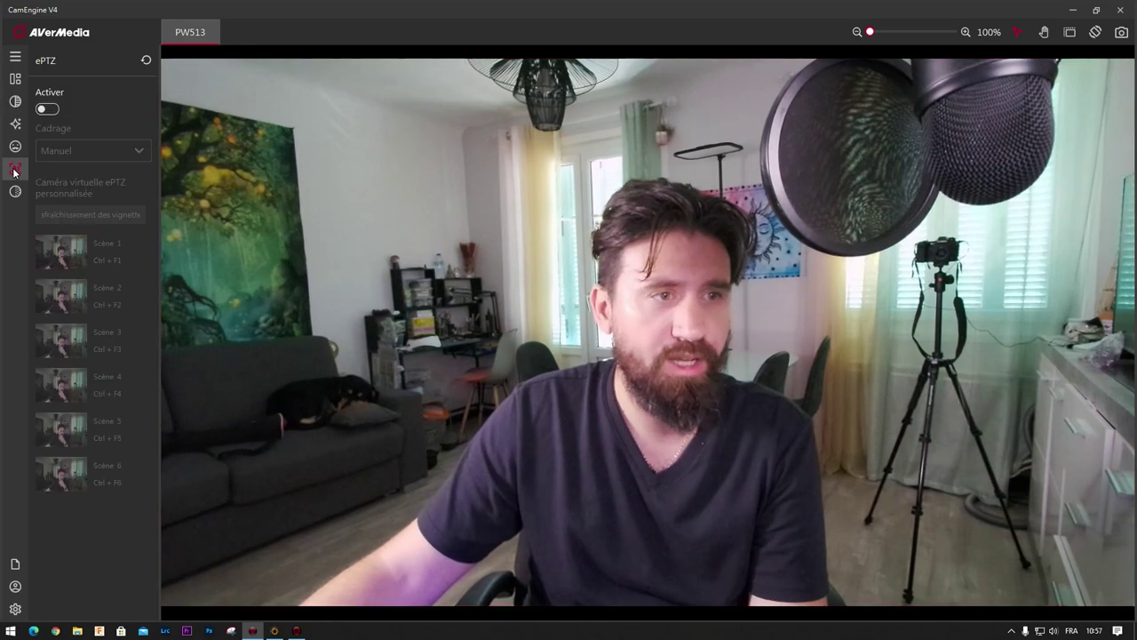
left_click(42, 110)
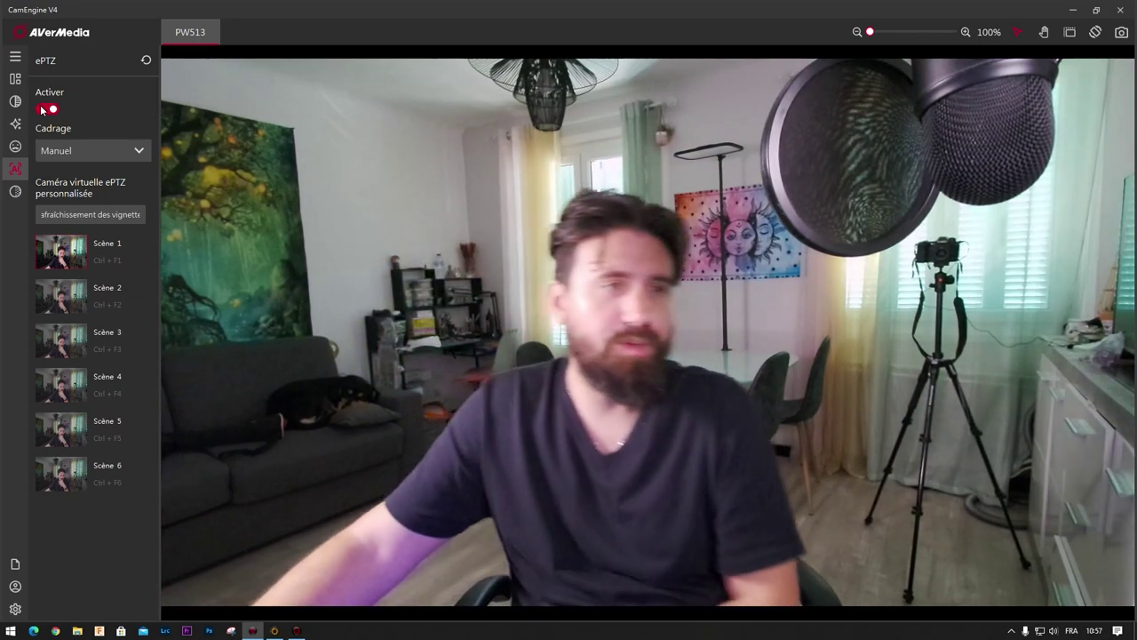
left_click(119, 151)
left_click(102, 184)
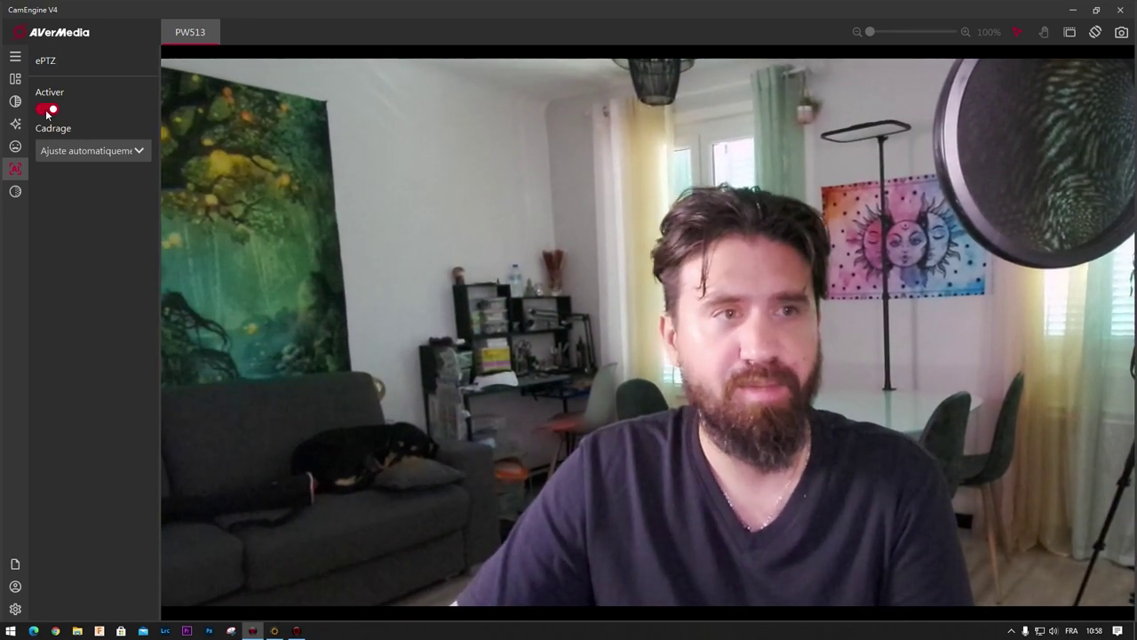
Try the auto-framed camera image as a small overlay in the lower-right corner of the canvas and restore its full size.
left_click(15, 78)
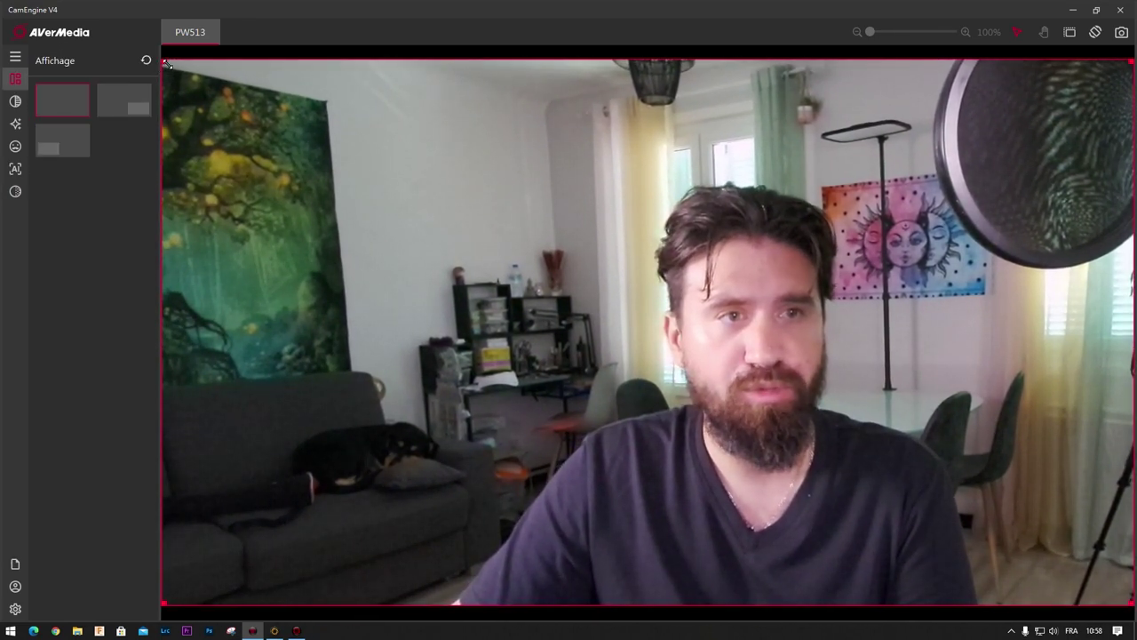
left_click_drag(164, 63, 871, 459)
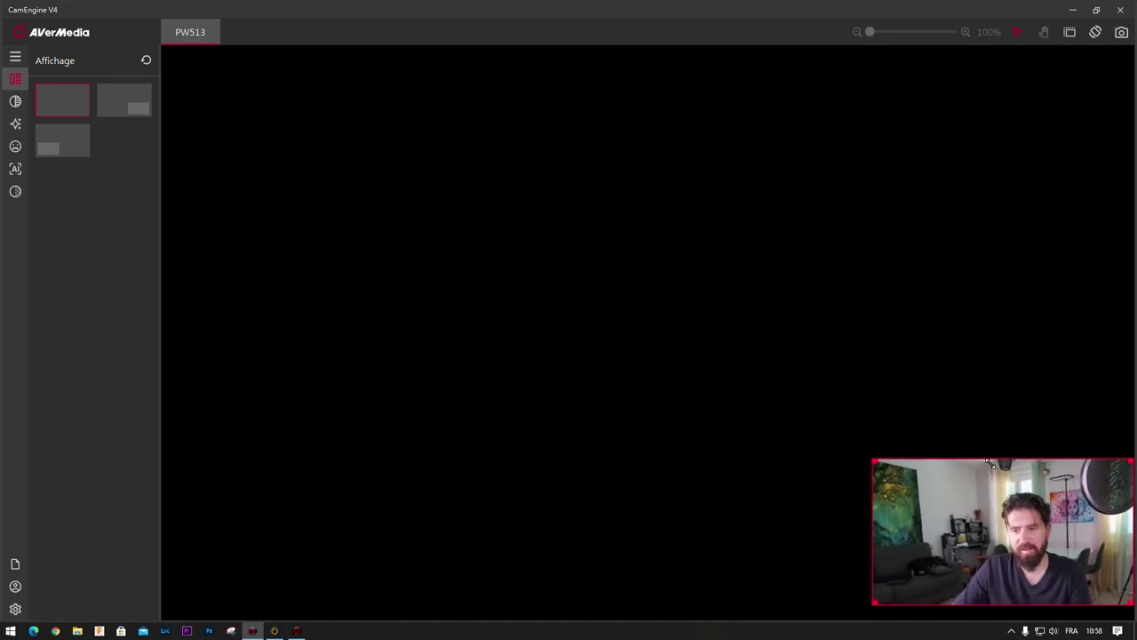
left_click_drag(990, 463, 1011, 473)
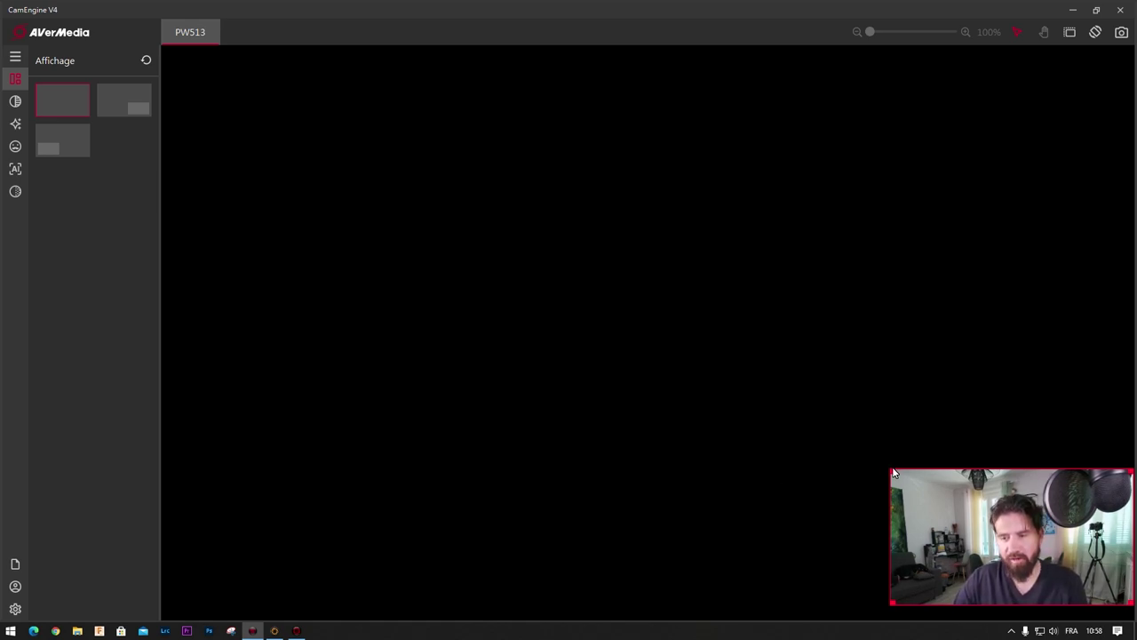
left_click_drag(895, 474, 160, 51)
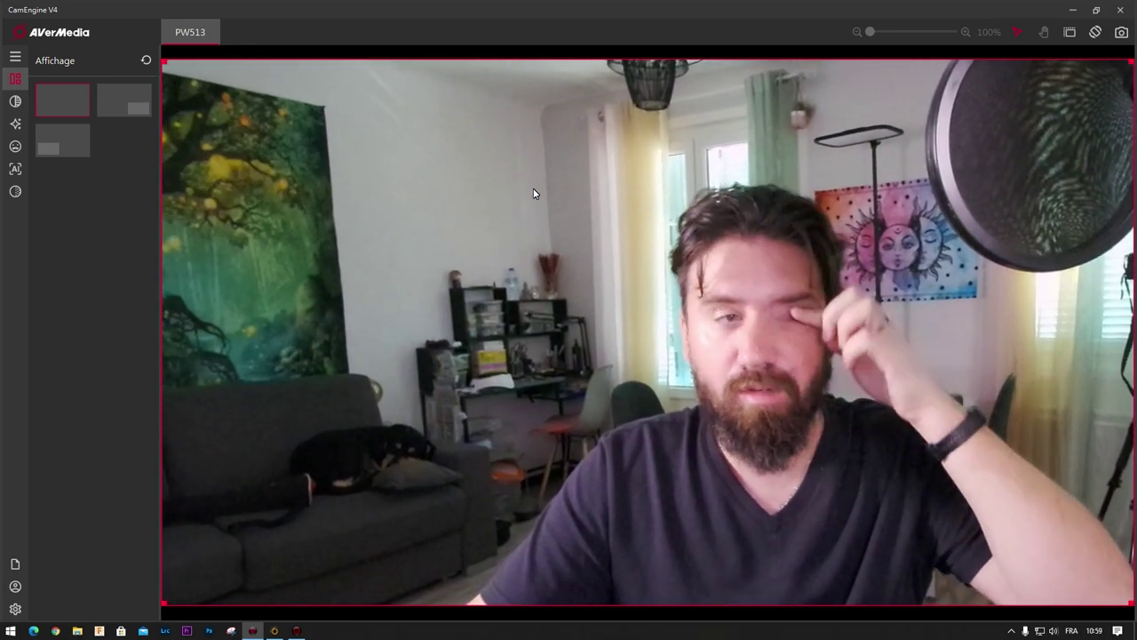
Turn off ePTZ, return to the display layout settings and activate the hand tool.
left_click(15, 168)
left_click(47, 108)
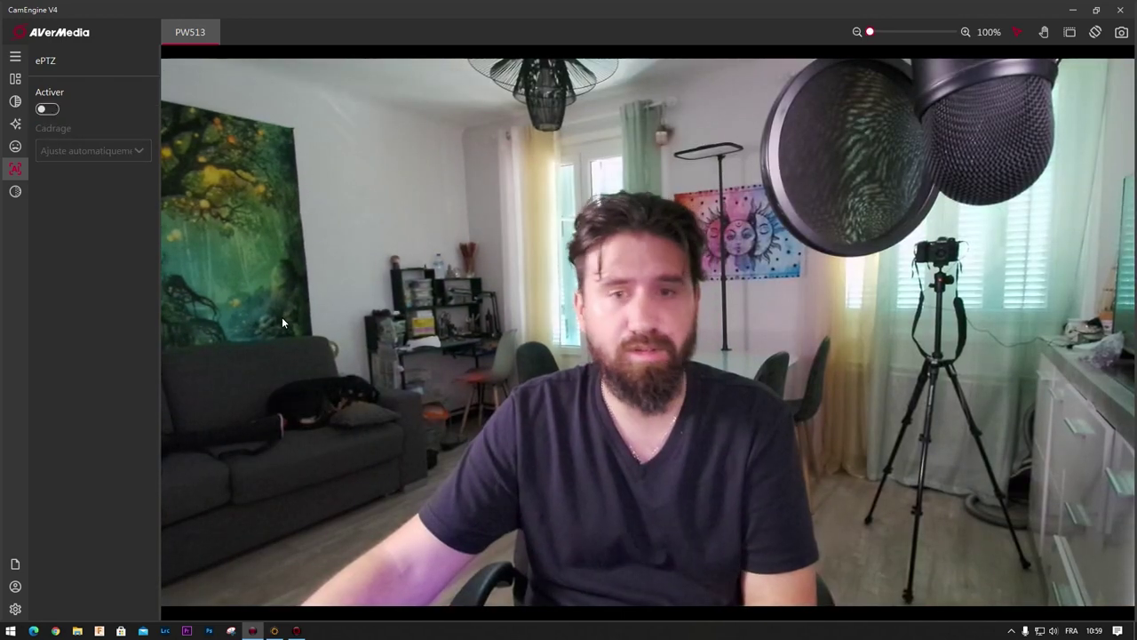
left_click(15, 56)
left_click(15, 79)
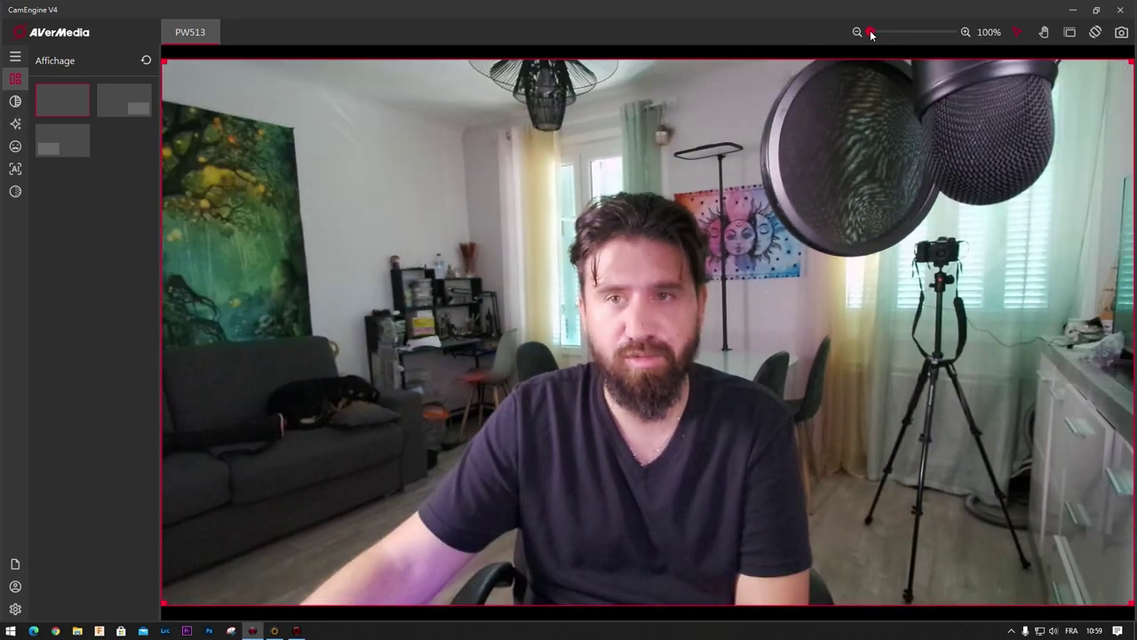
left_click(1044, 33)
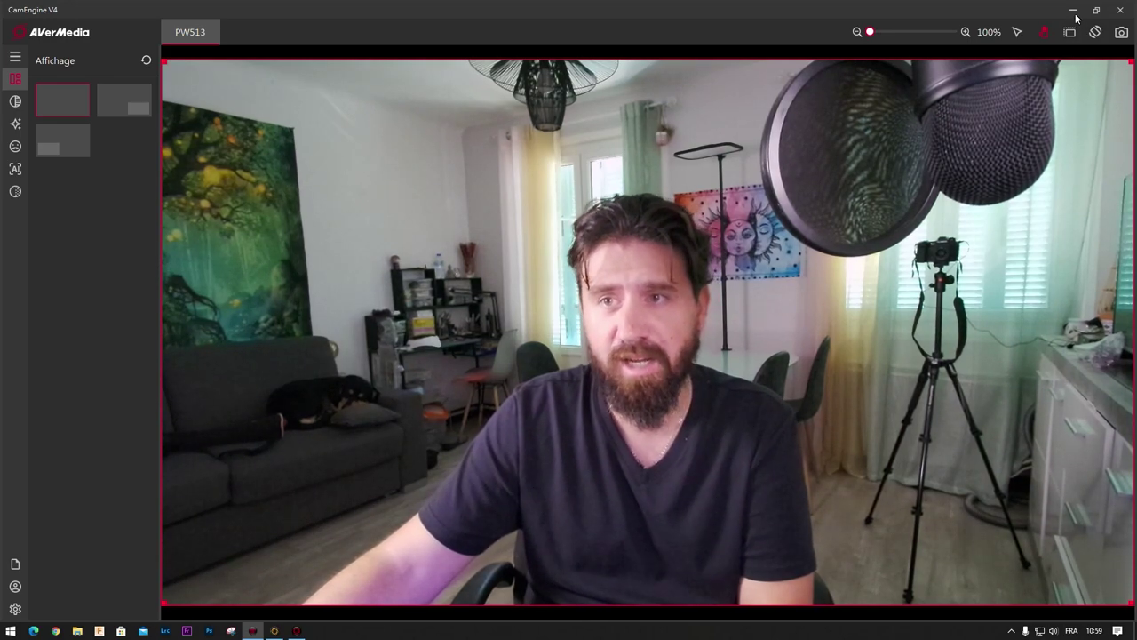
Minimize CamEngine and close the AVerMedia Assist Central window.
left_click(1073, 12)
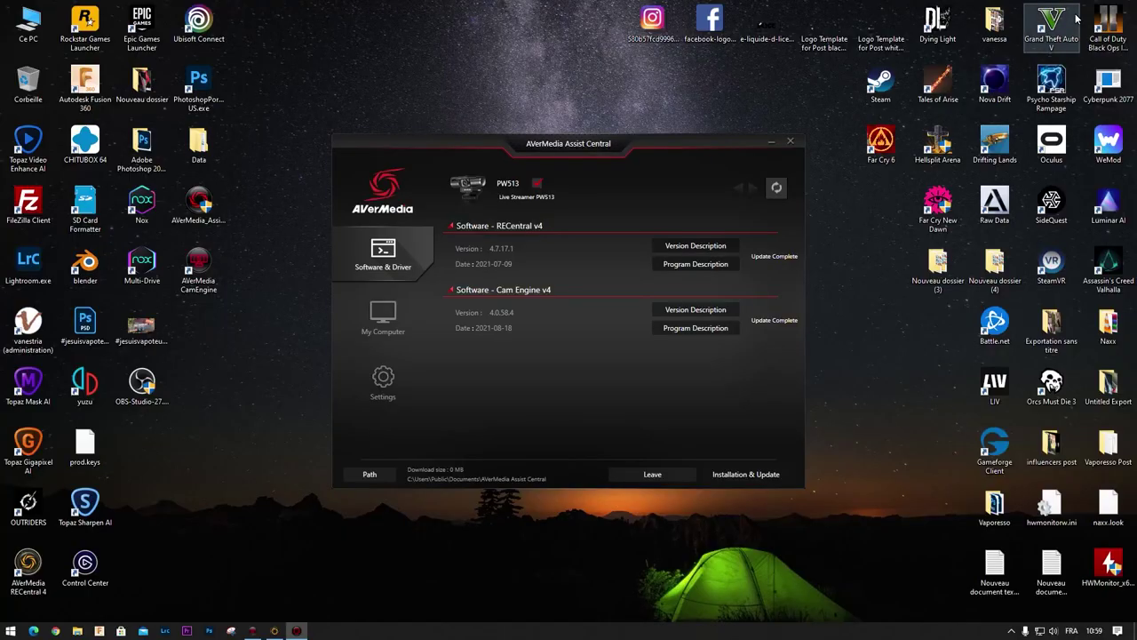
left_click(789, 142)
left_click(253, 630)
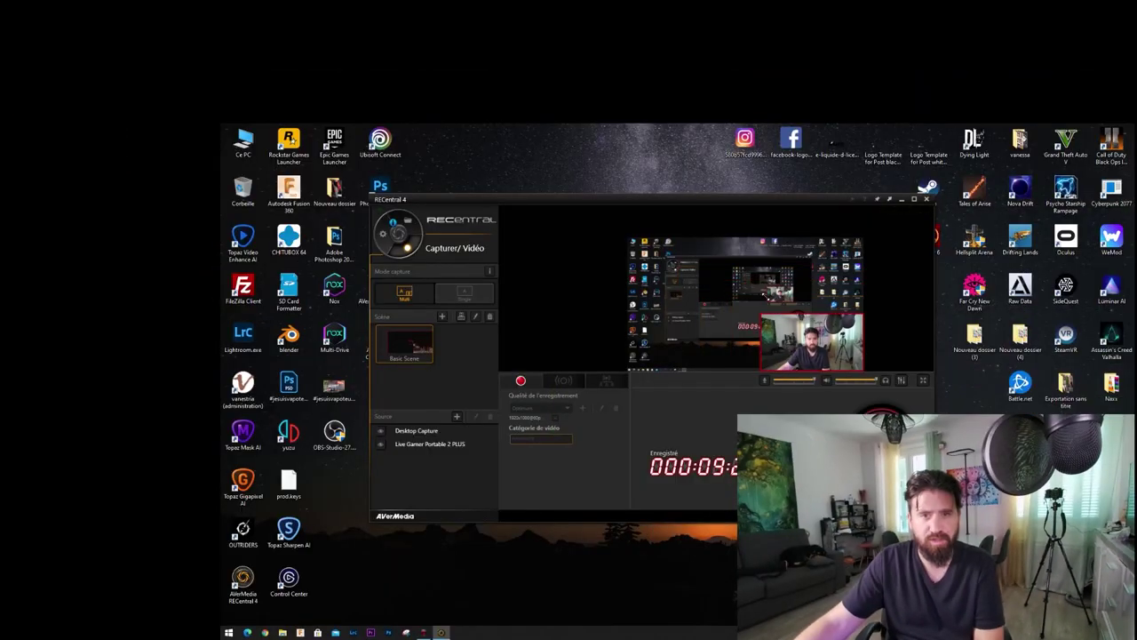
In the RECentral preview, scale the desktop capture to fill the scene and shrink the webcam overlay in its lower-right corner.
left_click(632, 242)
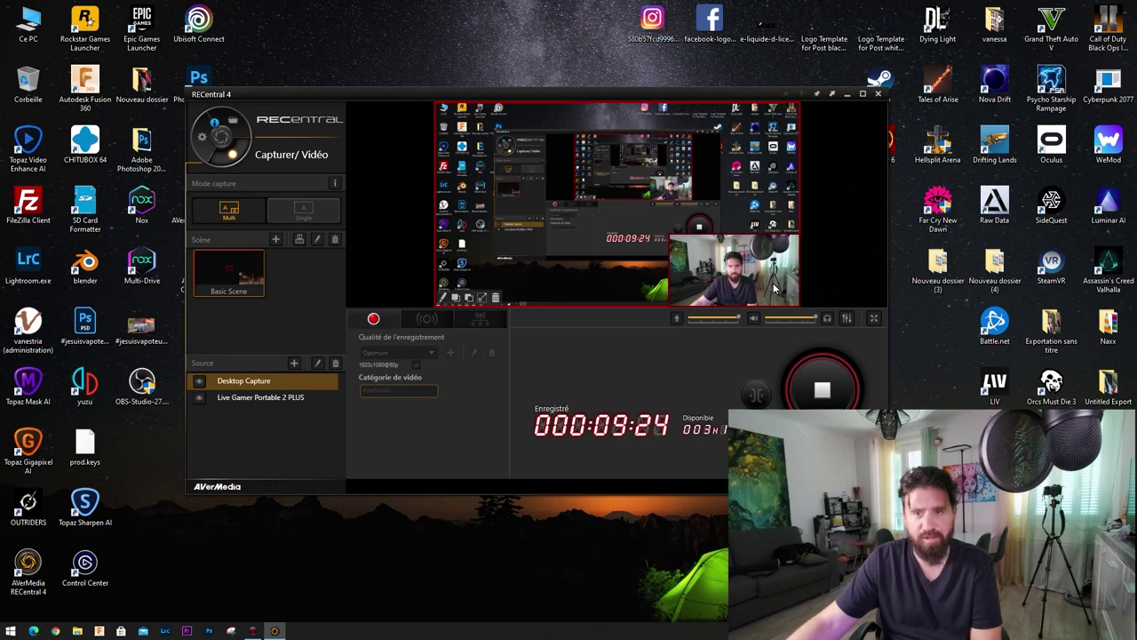
left_click_drag(671, 236, 712, 264)
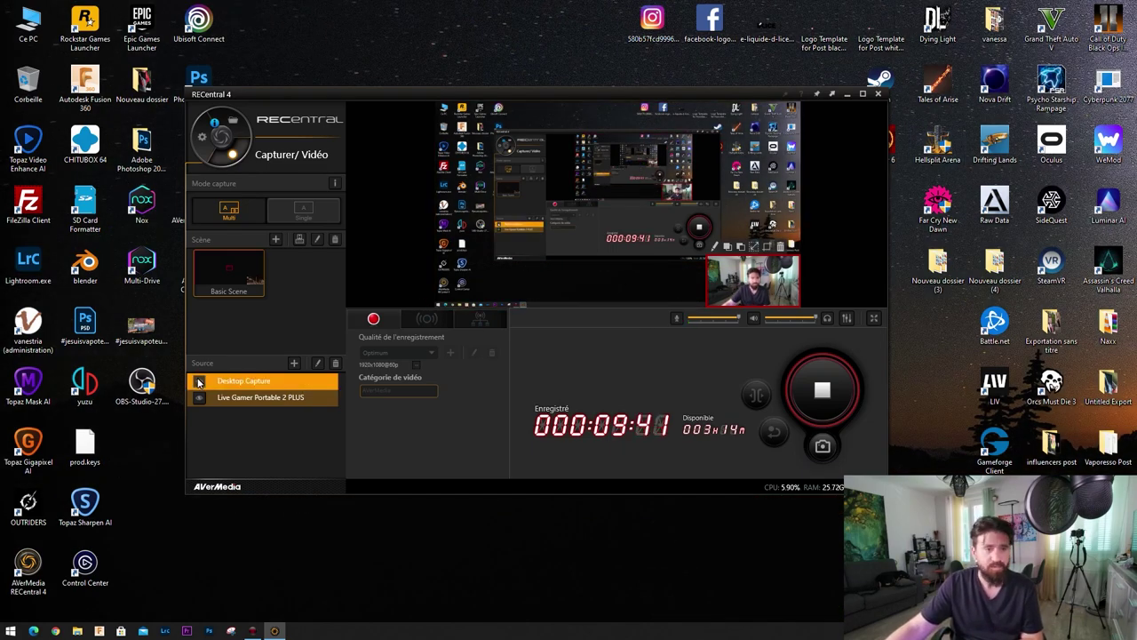
Try to install OBS Studio 27.1.3 by running its desktop installer with the default options.
double_click(144, 386)
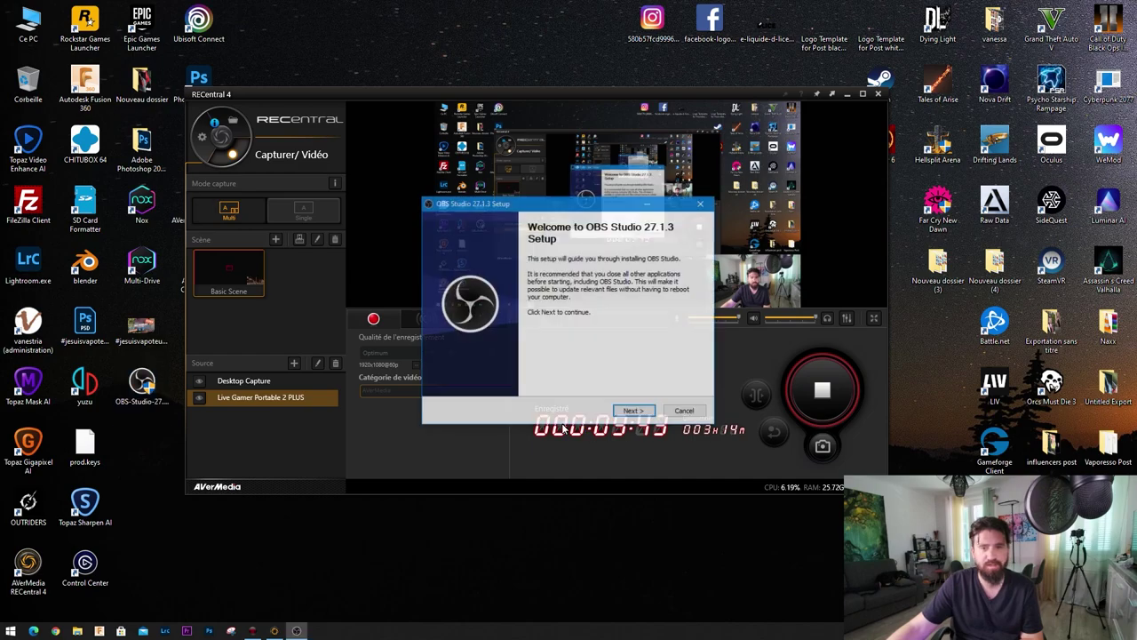
left_click(633, 411)
left_click(633, 410)
left_click(633, 410)
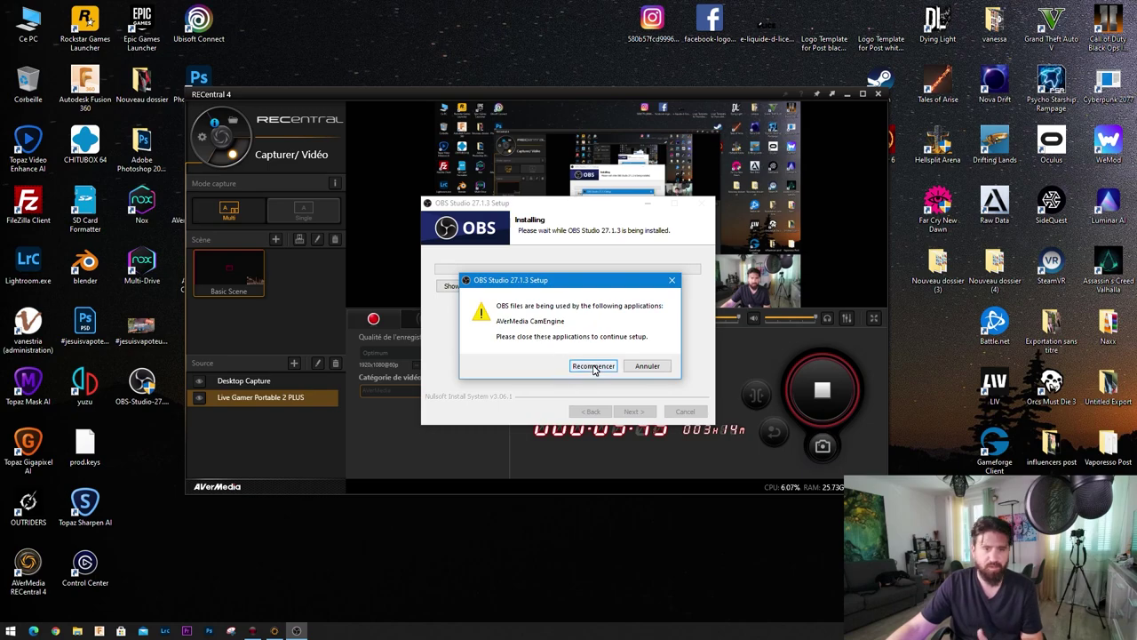
Close CamEngine, then retry and cancel the OBS Studio installation blocked by files in use.
left_click(254, 631)
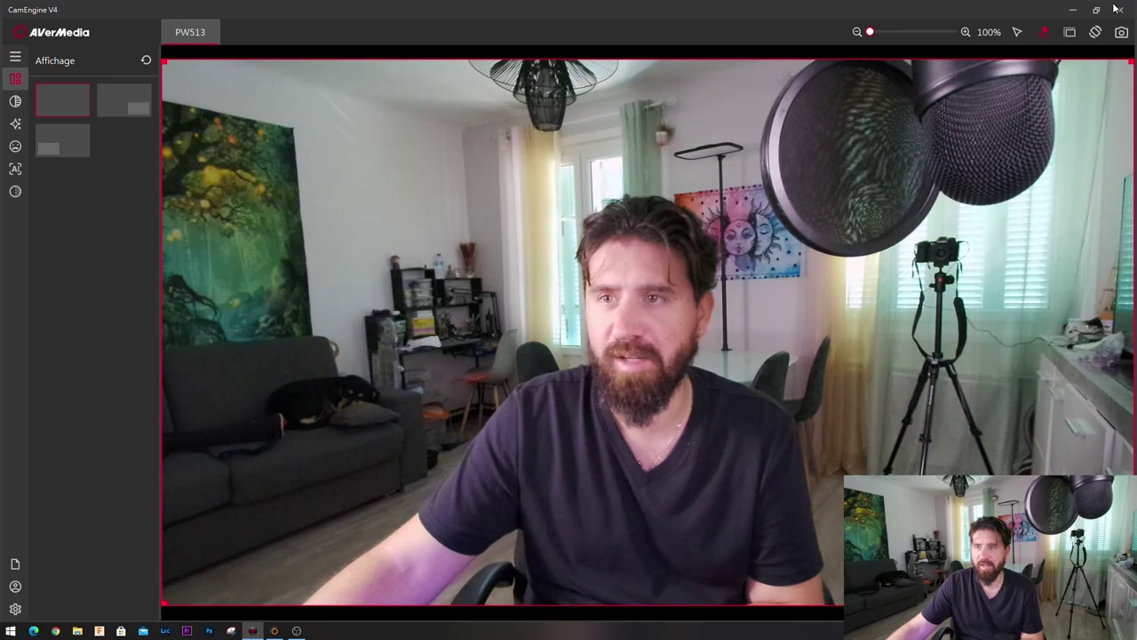
left_click(1117, 9)
left_click(600, 368)
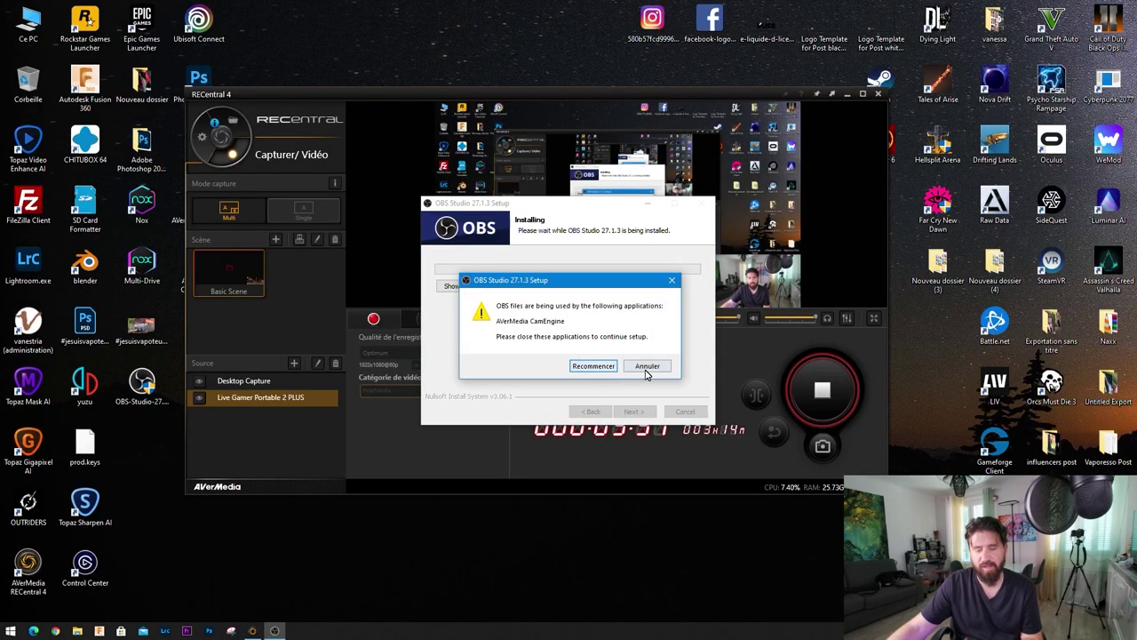
left_click(642, 368)
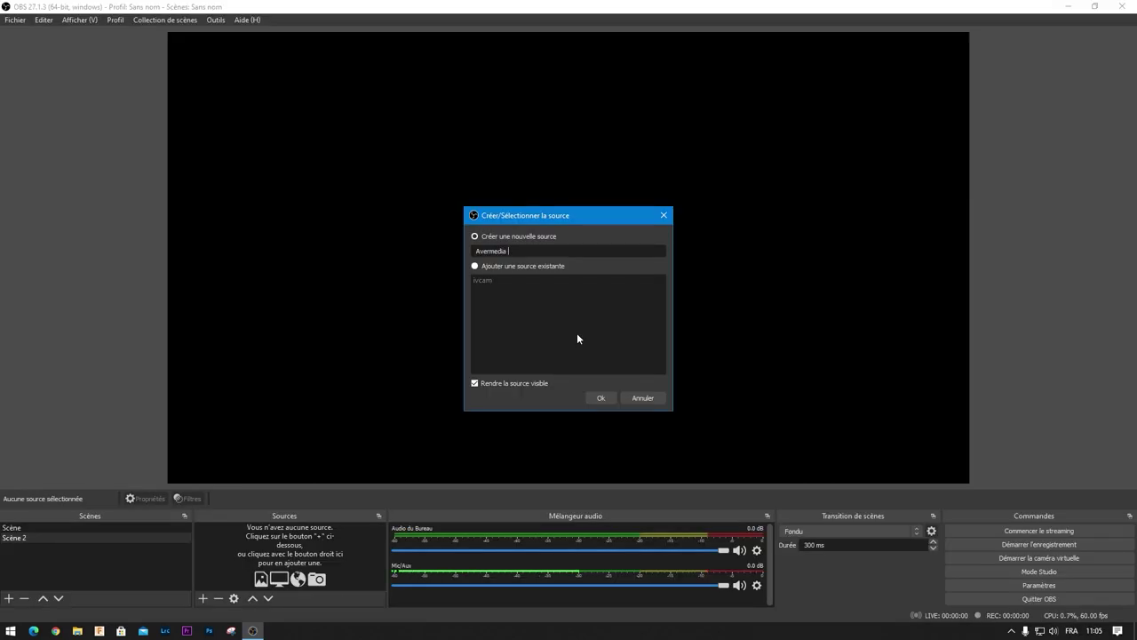
Create an OBS video source named Avermedia PW513 using the Live Streamer CAM 513 device.
type("PW513")
left_click(598, 397)
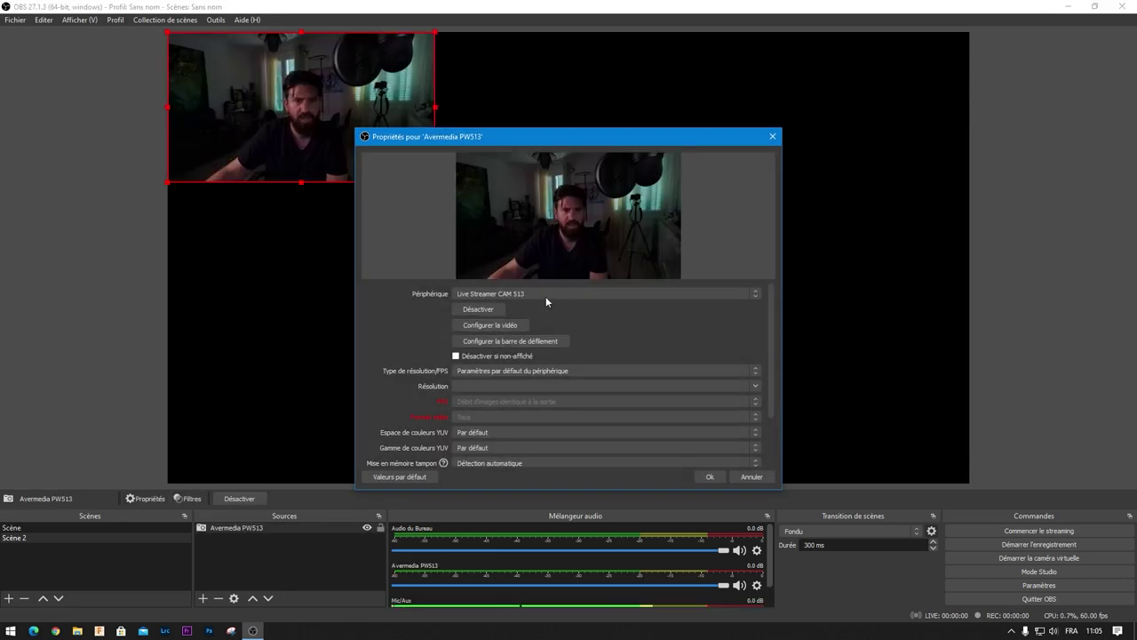
left_click(562, 291)
left_click(543, 300)
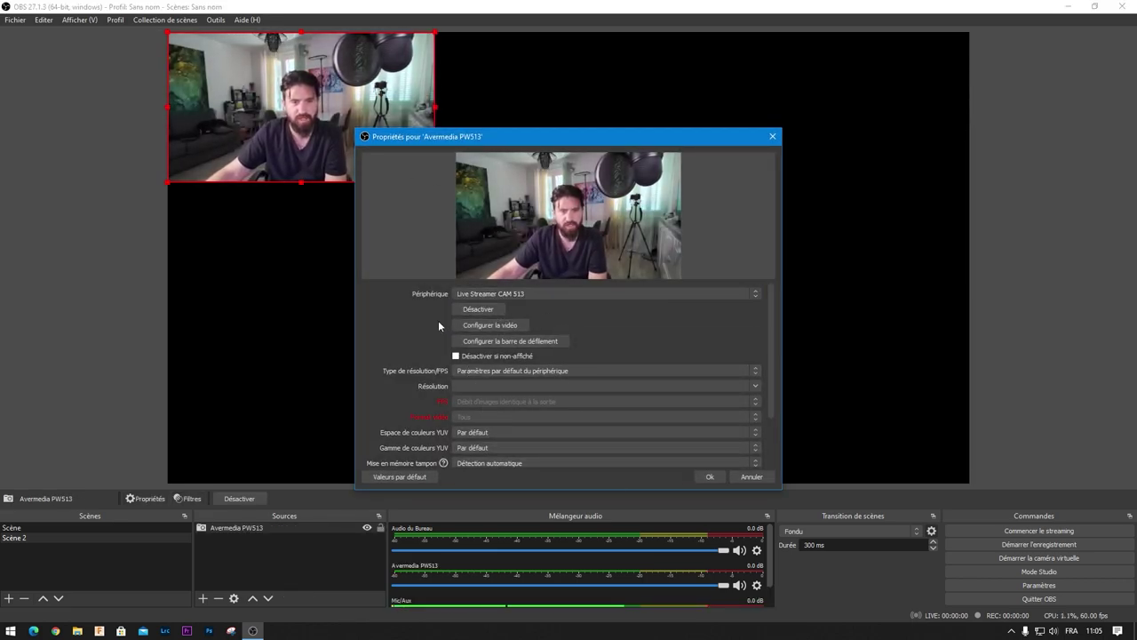
left_click(709, 477)
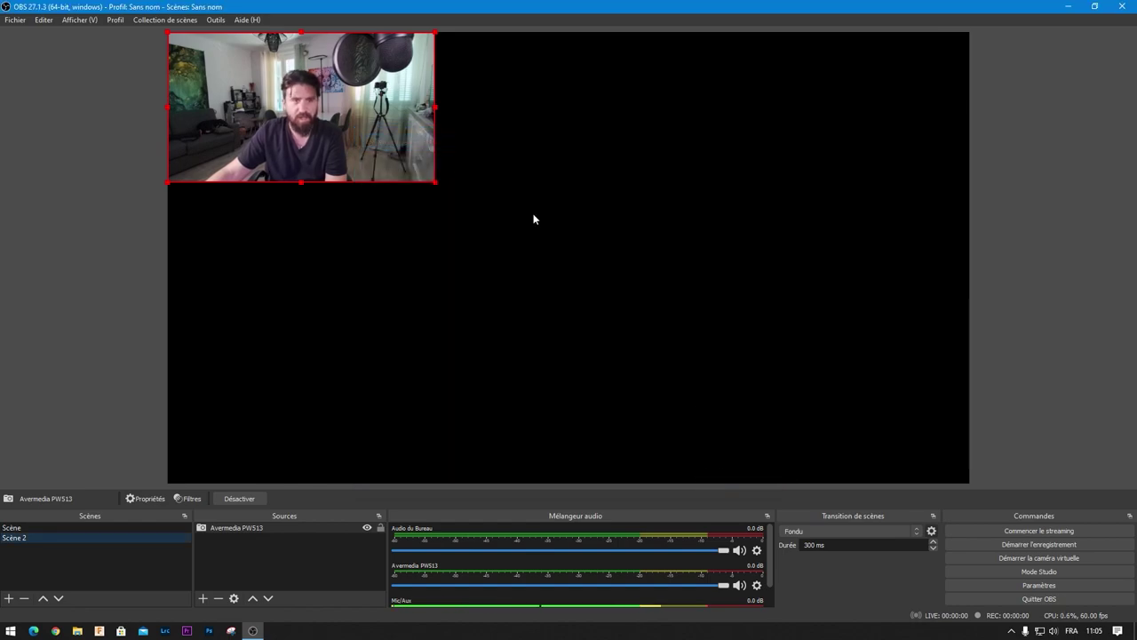
Move the webcam image to the lower-right corner of the canvas and open the source's video configuration.
left_click_drag(337, 118, 871, 418)
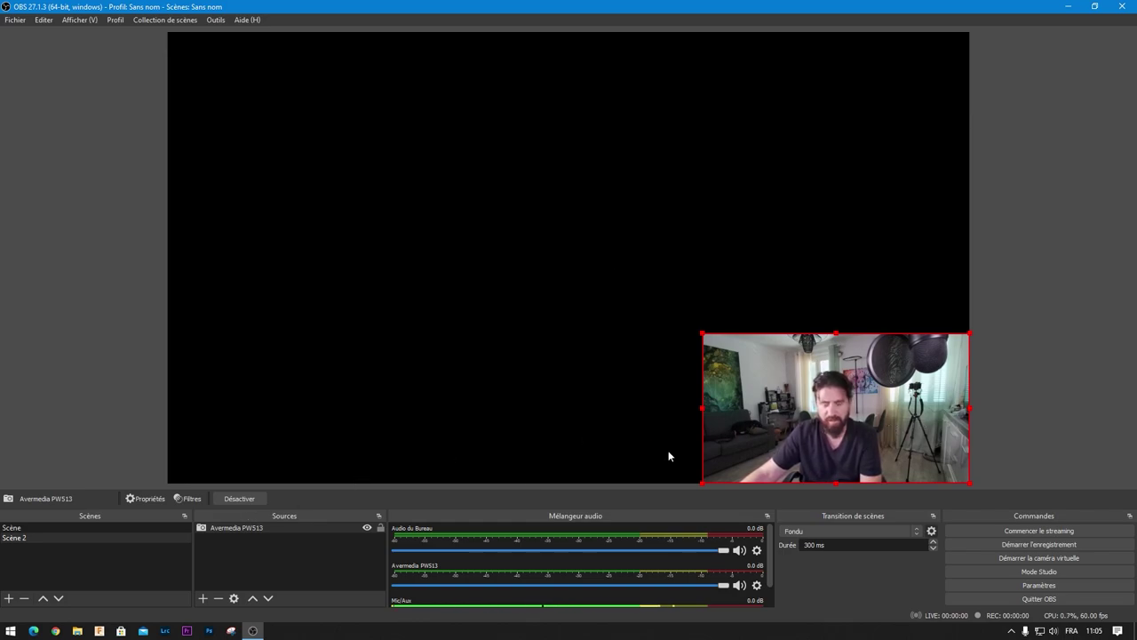
double_click(301, 527)
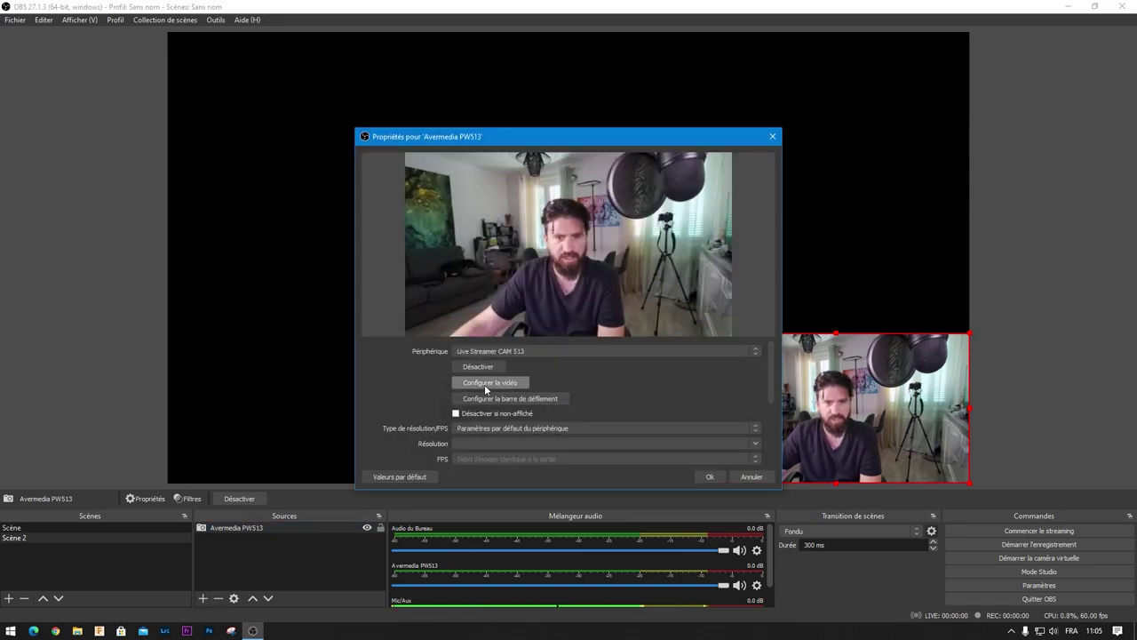
left_click(484, 384)
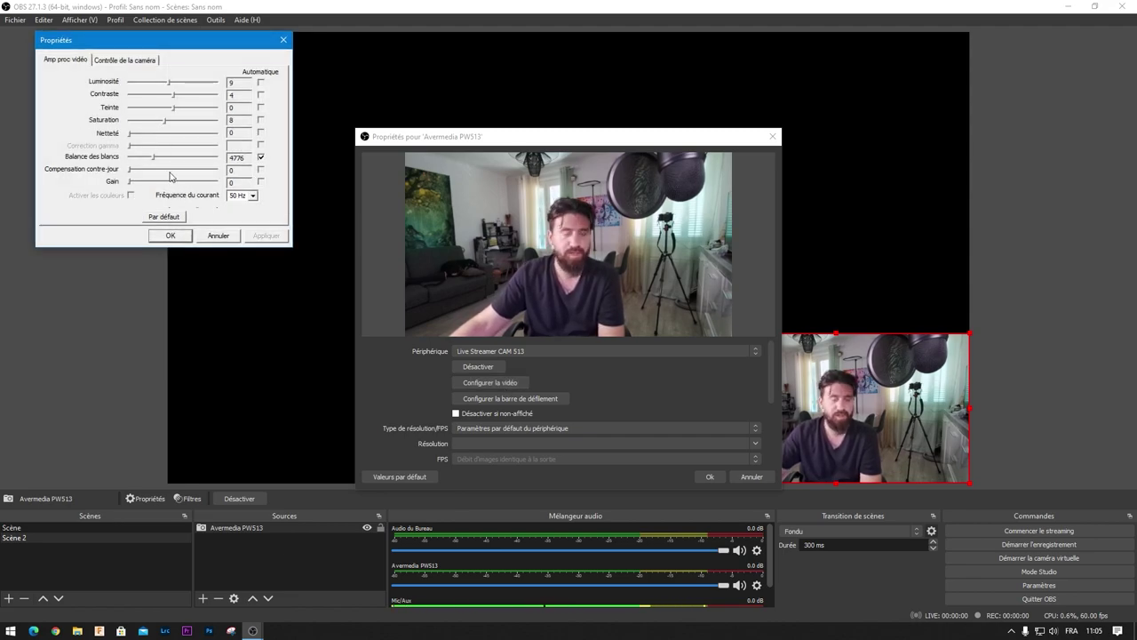
Review the webcam's camera control and video processing settings, cancel that dialog, and save the Avermedia PW513 source properties.
left_click(118, 62)
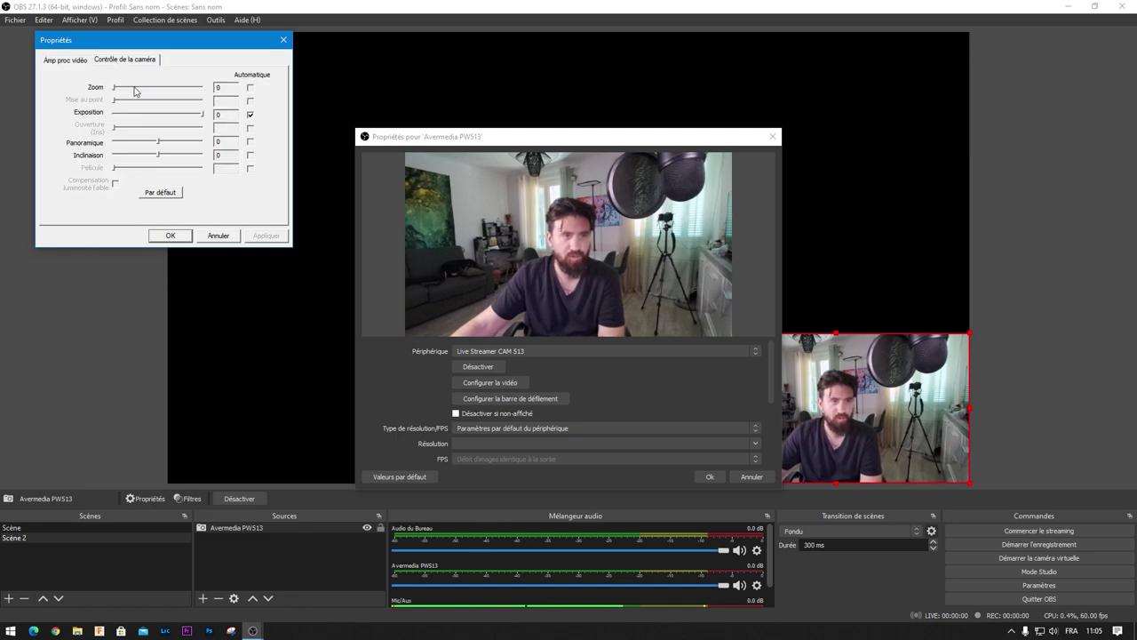
mouse_move(115, 88)
left_mouse_down()
mouse_move(134, 89)
mouse_move(113, 89)
left_mouse_up()
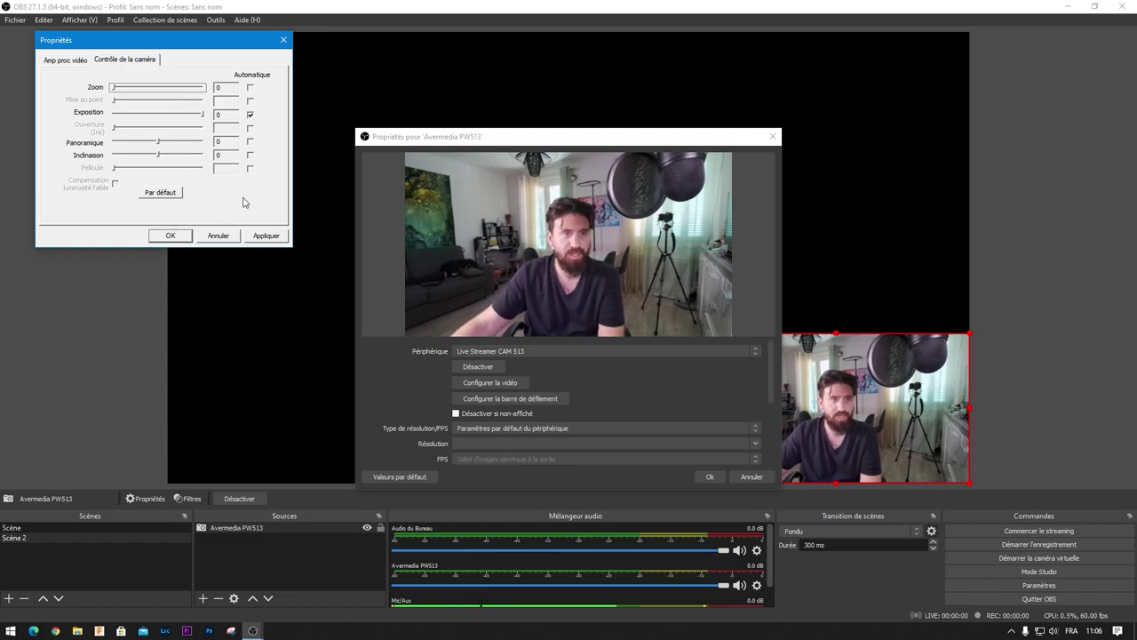
left_click(71, 61)
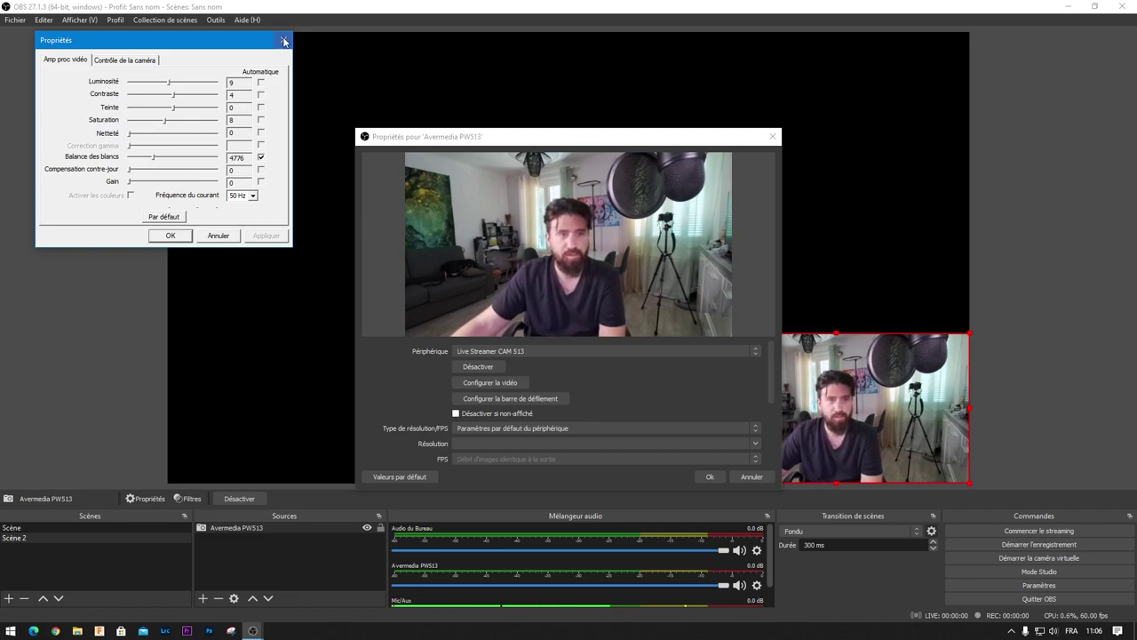
left_click(222, 236)
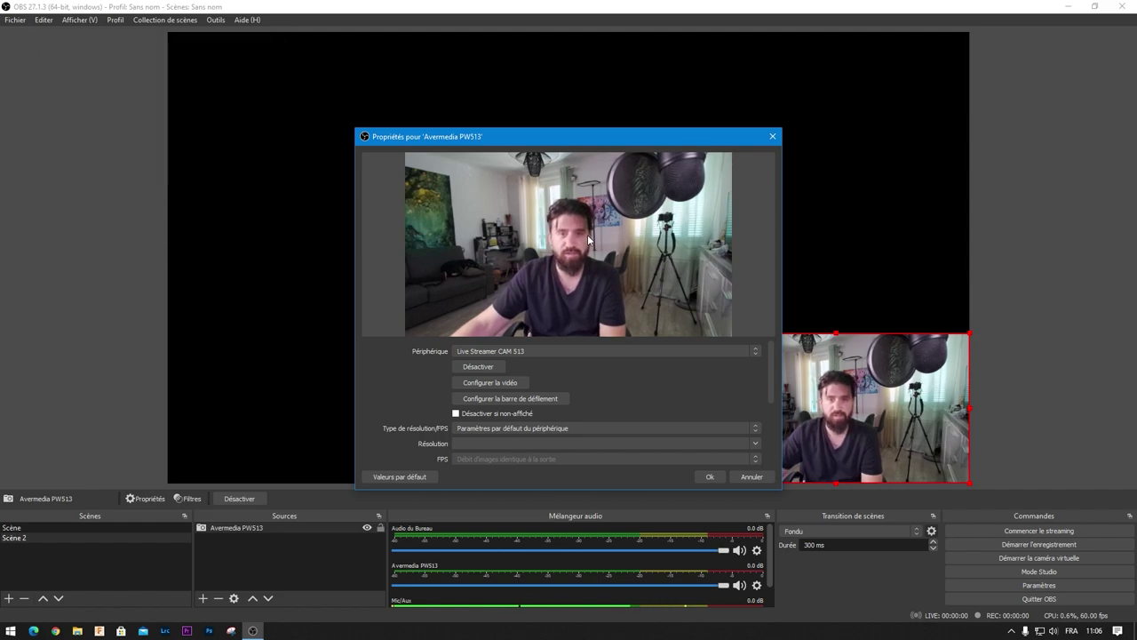
left_click(771, 136)
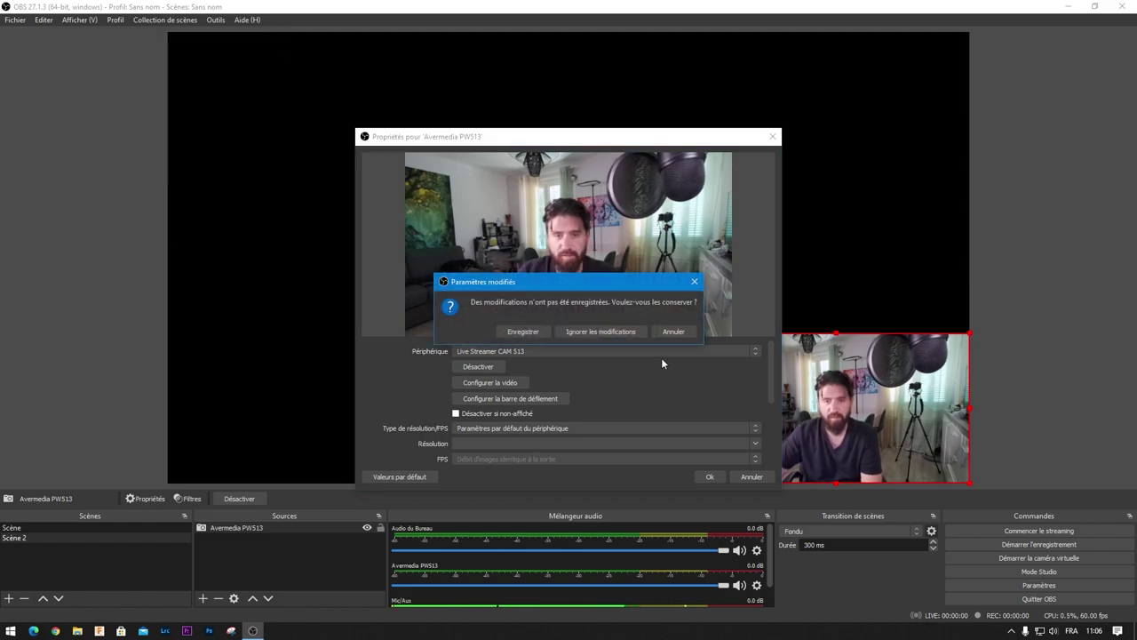
left_click(526, 332)
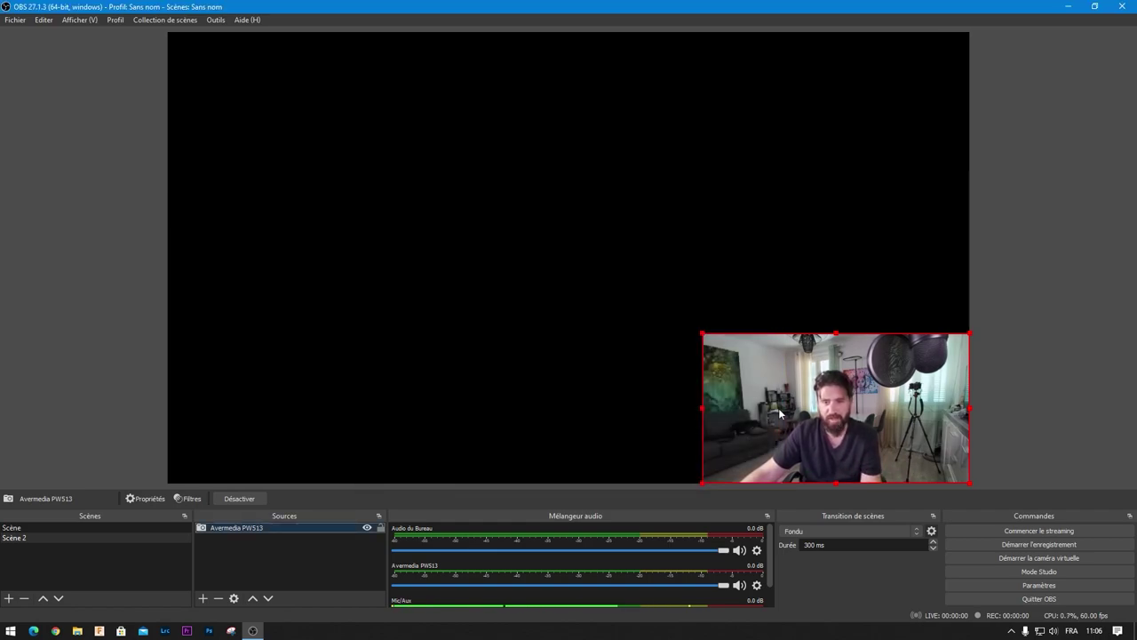
Enlarge the webcam image over the whole canvas and shrink it back to a small overlay in the canvas's lower-right corner.
left_click_drag(703, 334, 155, 49)
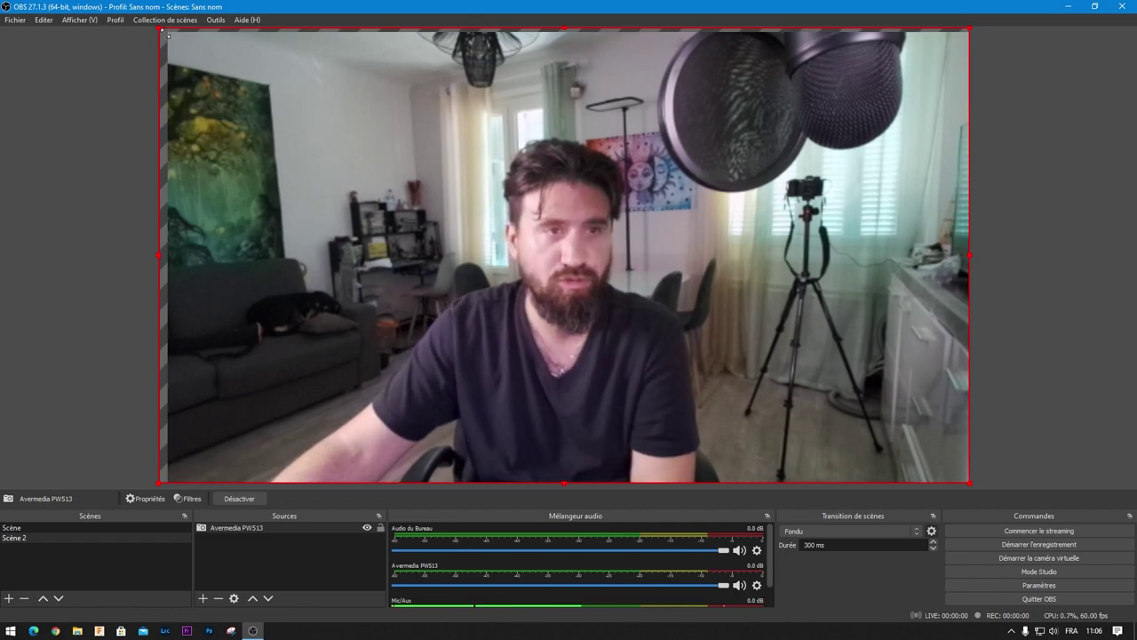
left_click_drag(162, 32, 730, 349)
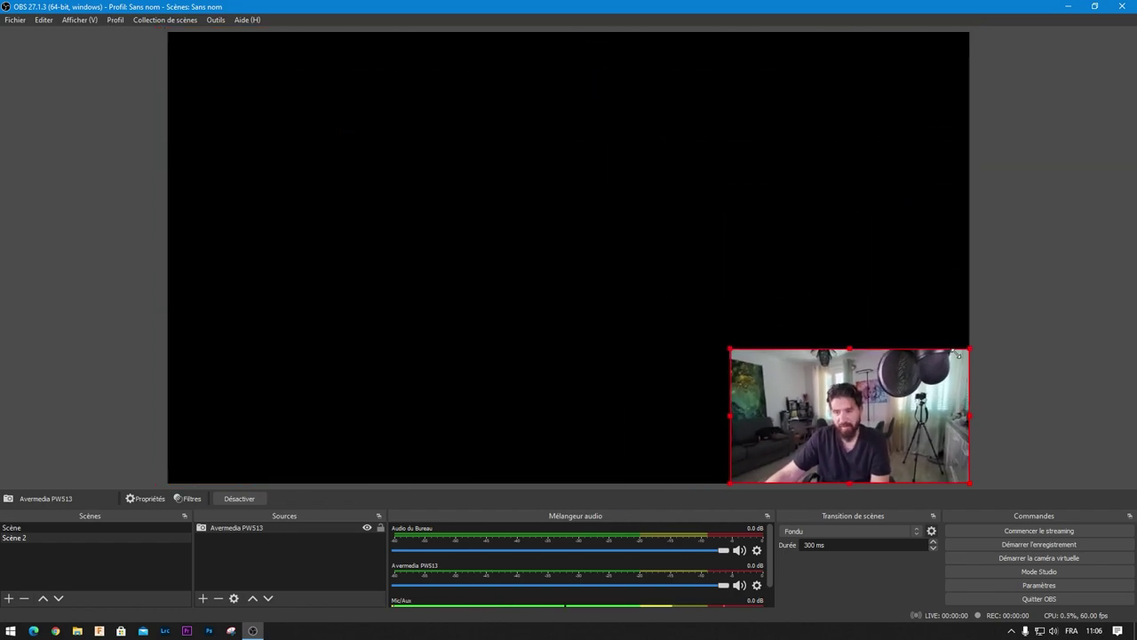